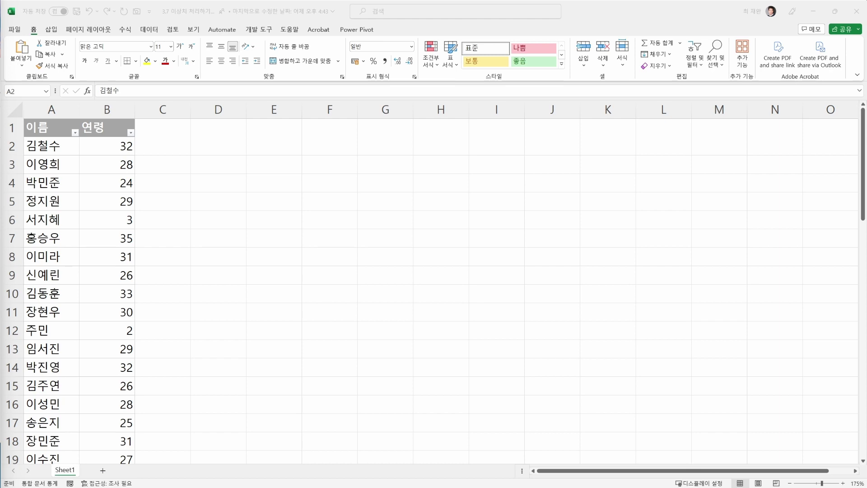
Step: Examine the 연령 column for implausible ages, selecting the records in rows 6, 12, 36, 39 and 42 in turn
click(115, 220)
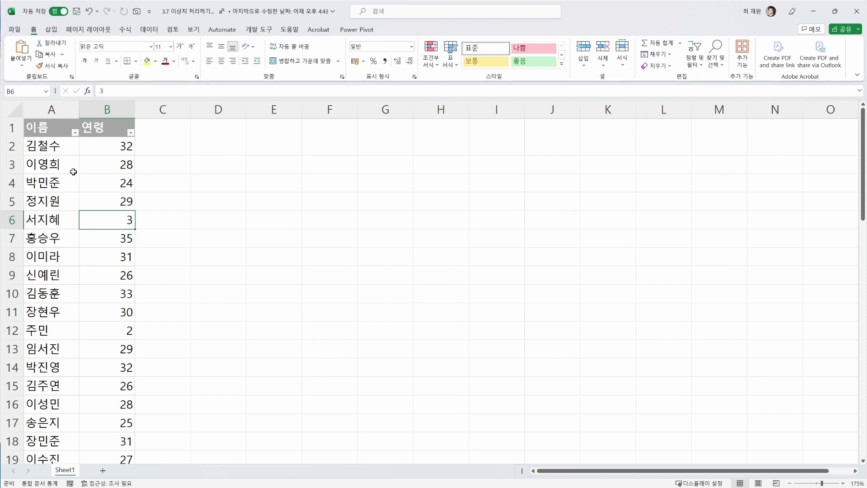
drag(58, 219, 95, 217)
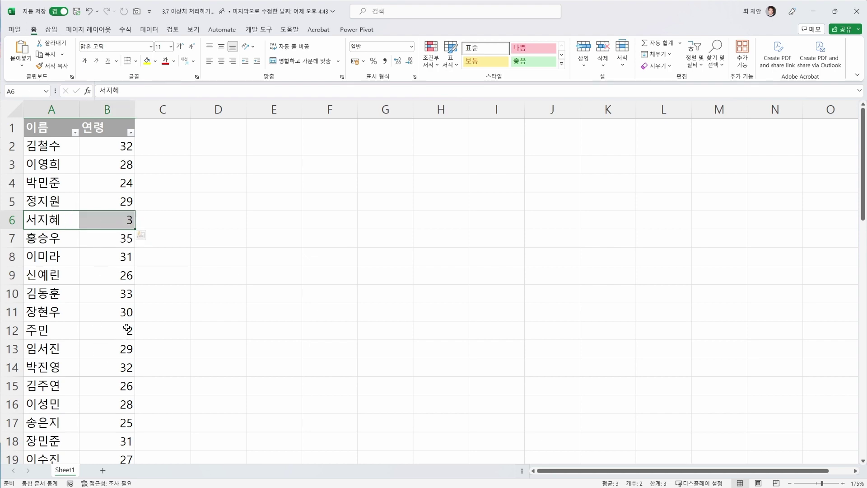
drag(127, 328, 76, 324)
scroll(86, 324, down, 9)
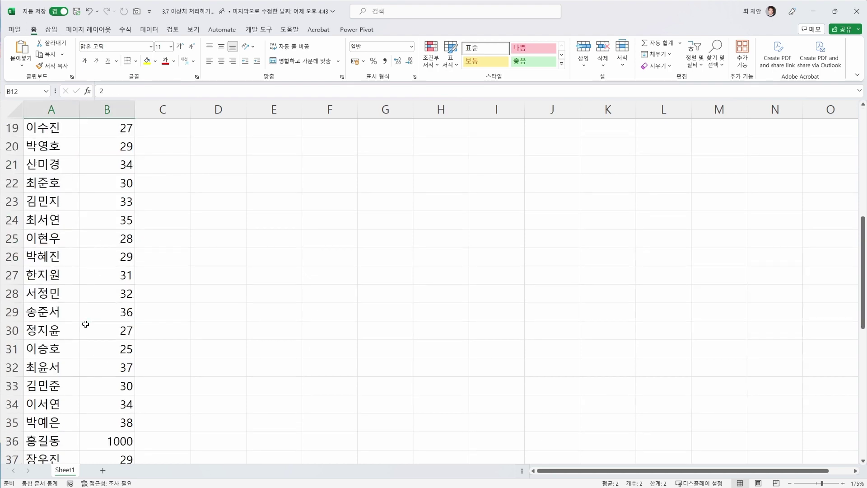
drag(118, 275, 68, 279)
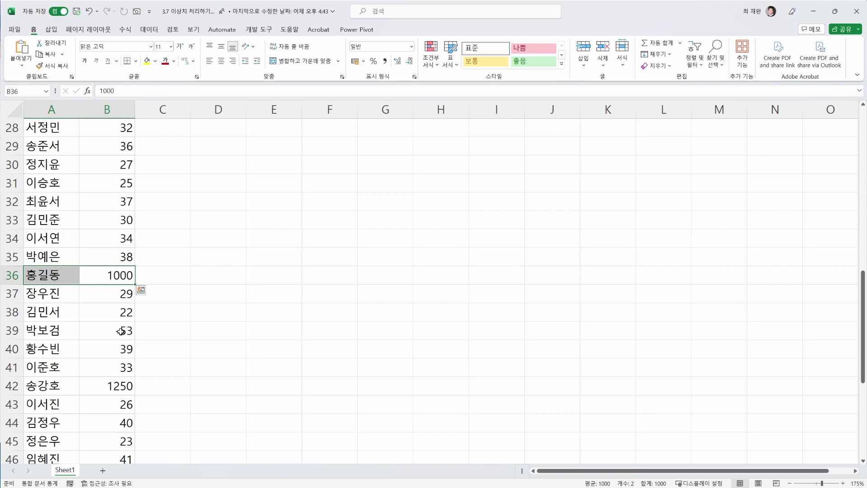
drag(115, 330, 69, 329)
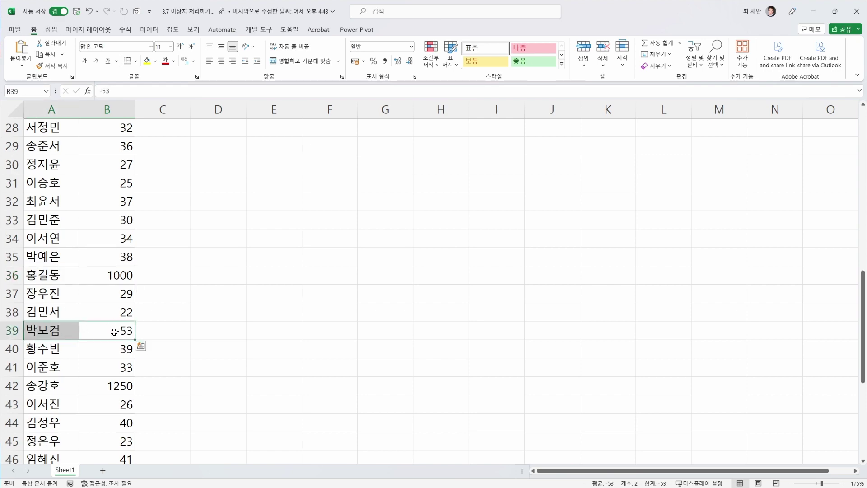
drag(122, 385, 70, 384)
scroll(89, 358, down, 8)
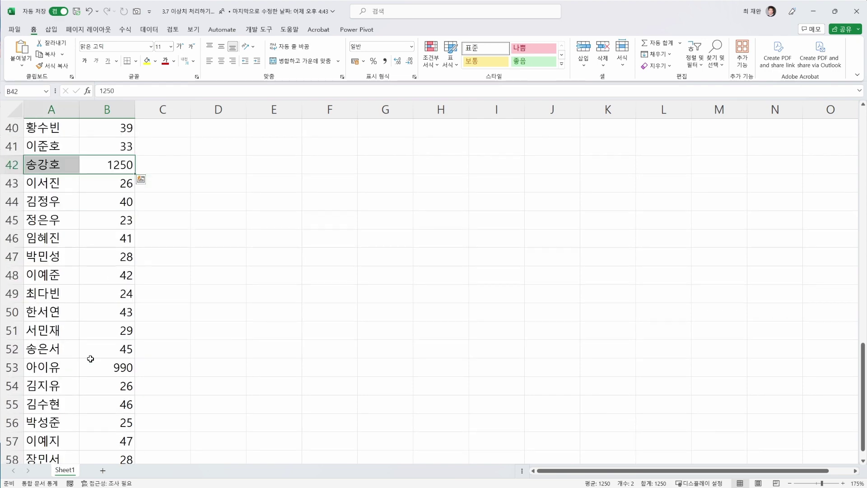
scroll(89, 360, up, 9)
scroll(89, 361, up, 8)
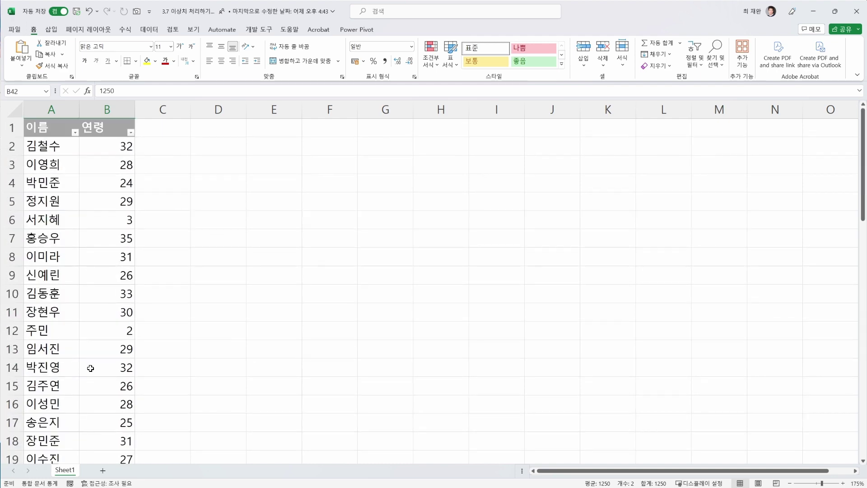
Step: Review the 이름 and 연령 list again from its header, picking out the records in rows 6 and 12
click(48, 131)
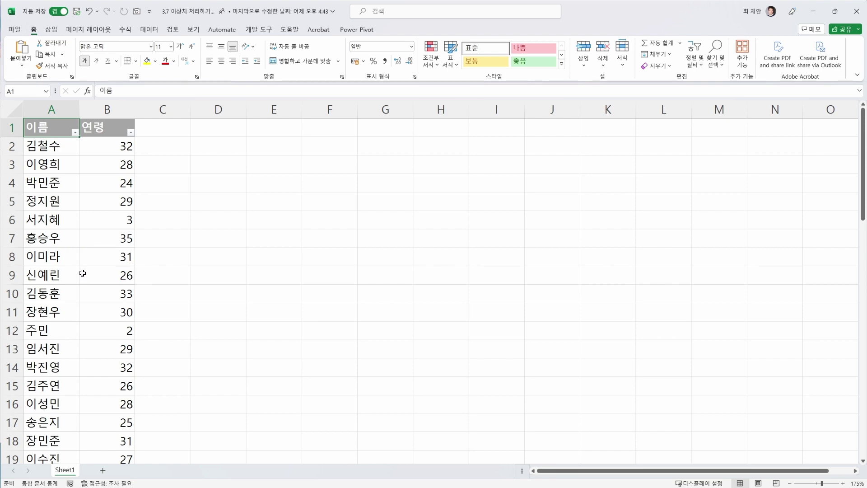
scroll(84, 277, down, 8)
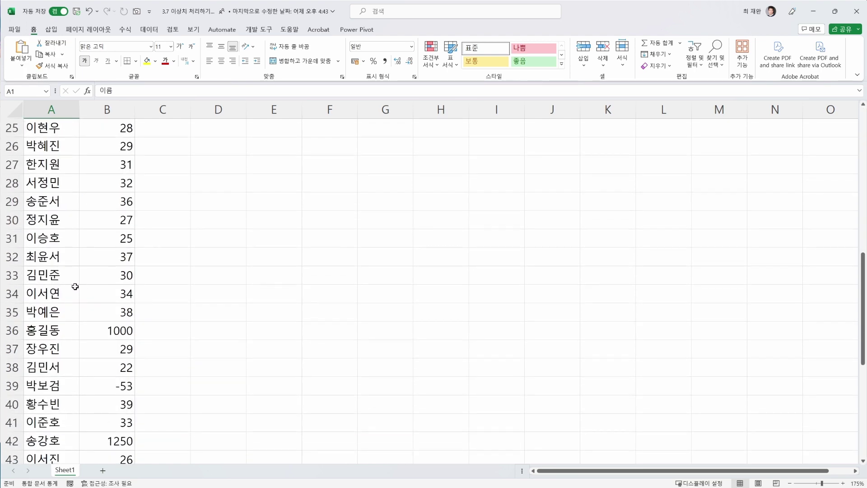
scroll(75, 289, up, 8)
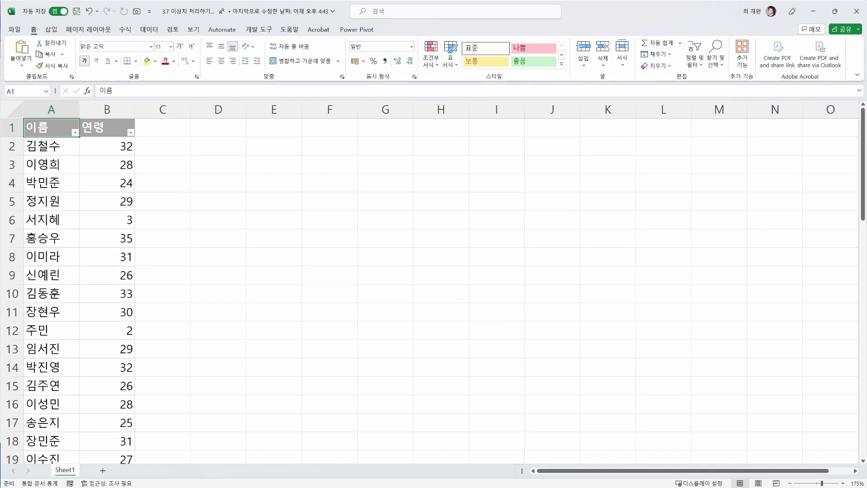
click(108, 220)
click(158, 289)
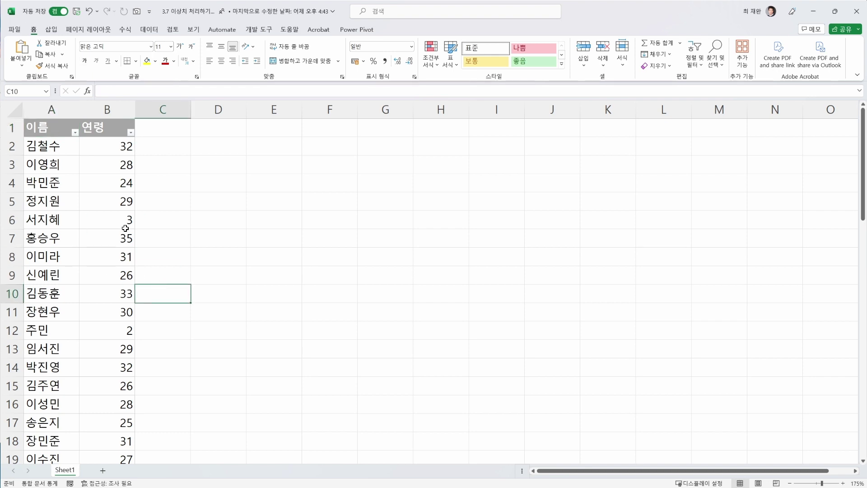
drag(110, 219, 67, 220)
drag(123, 330, 72, 330)
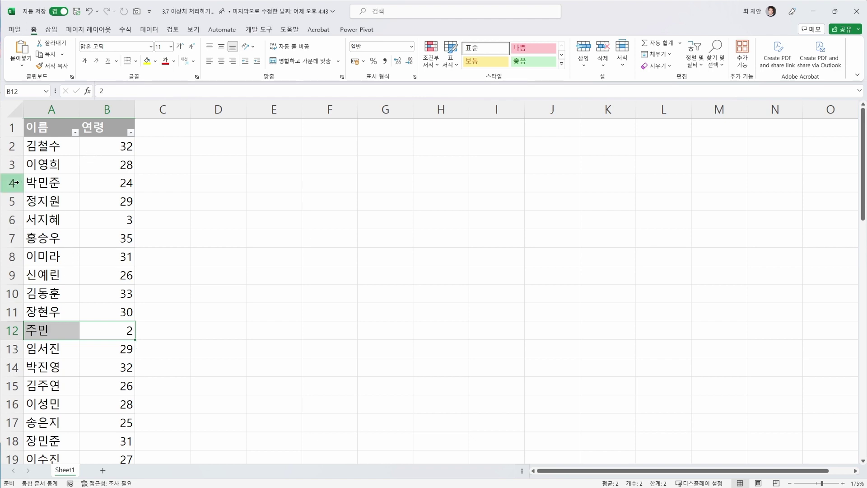
click(51, 135)
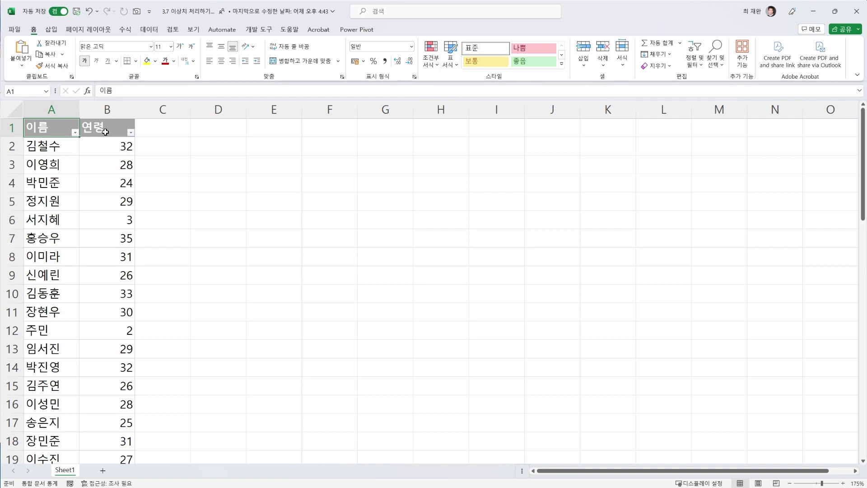
Step: Inspect the lowest and highest values in the 연령 column's filter list, leaving the filter unchanged
click(131, 133)
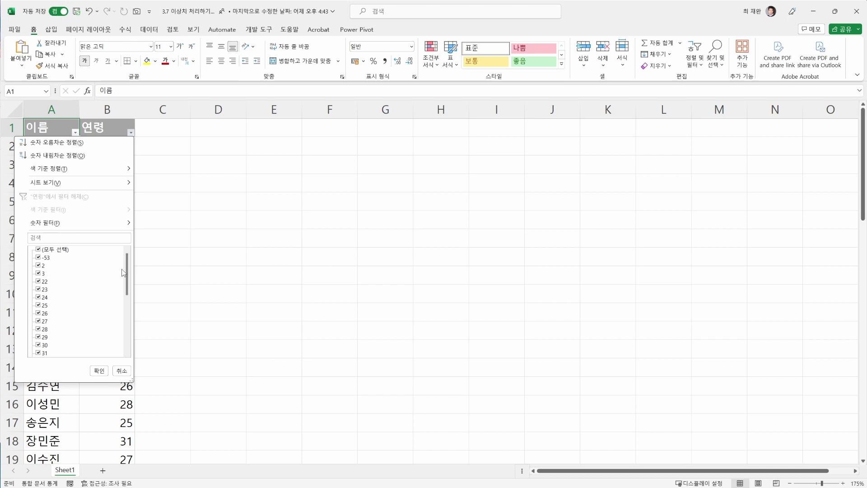
drag(126, 274, 126, 328)
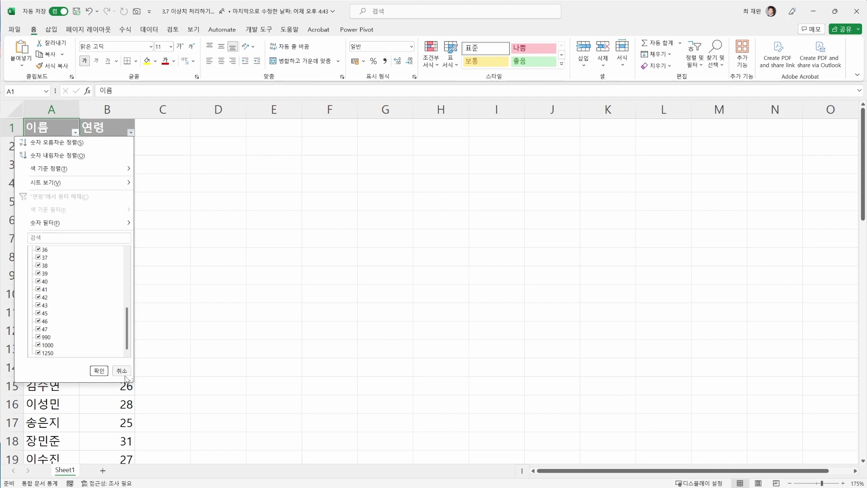
click(121, 371)
Step: Insert a pivot table from Sheet1!$A$1:$B$58 into the existing worksheet at cell D1
click(51, 29)
click(20, 48)
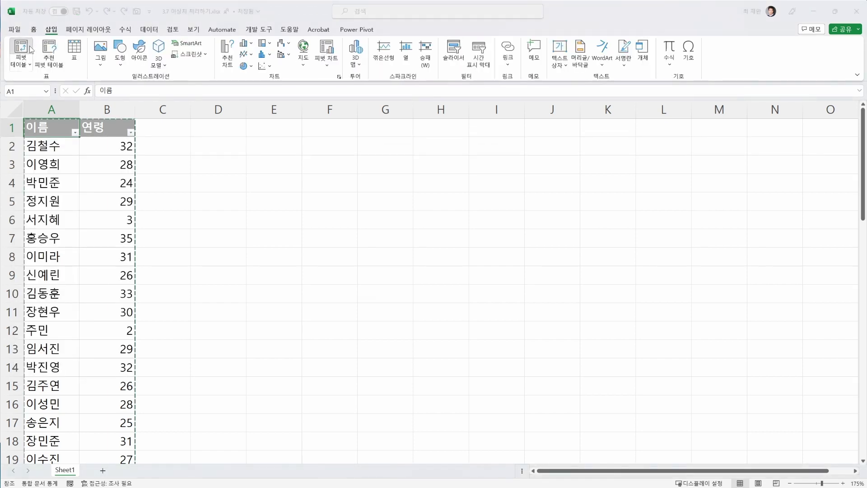
click(403, 218)
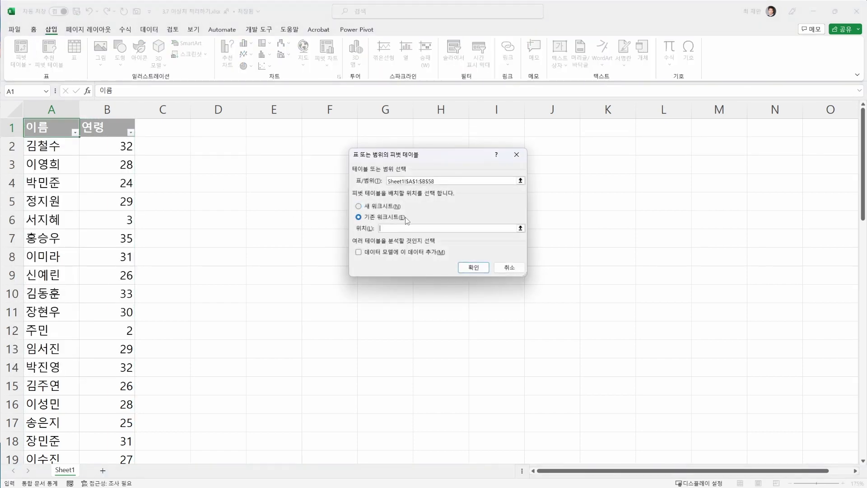
click(220, 126)
click(474, 267)
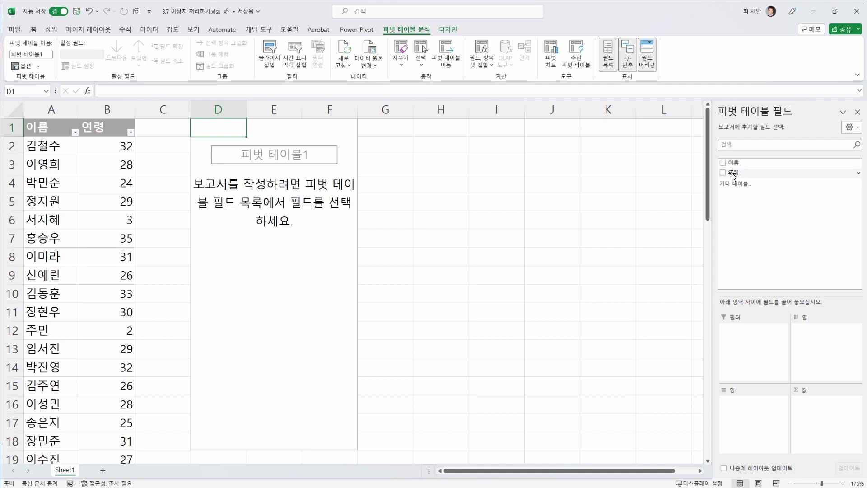
drag(732, 173, 818, 427)
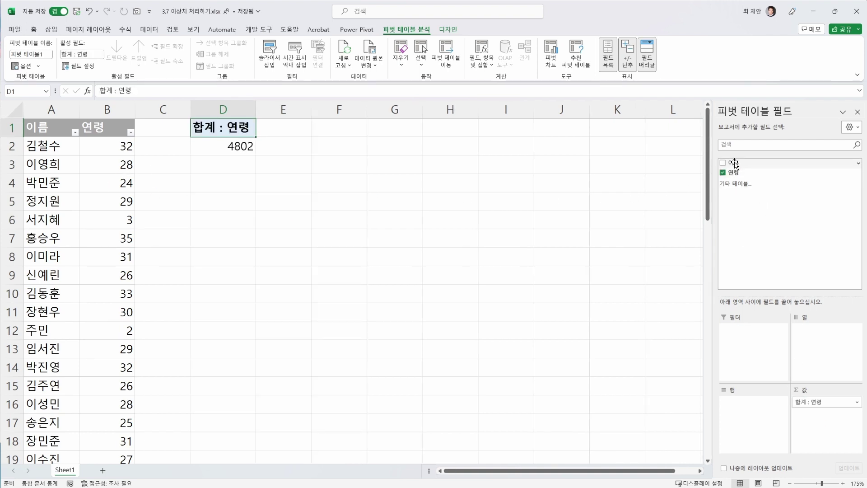
drag(734, 164, 696, 406)
drag(831, 405, 582, 361)
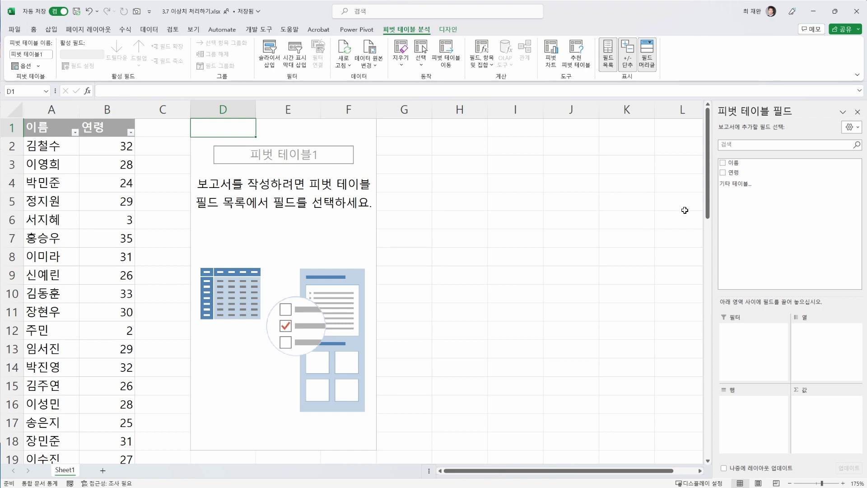
Step: Lay out the pivot table with 연령 as rows and the count of 이름 as values
drag(752, 177, 758, 427)
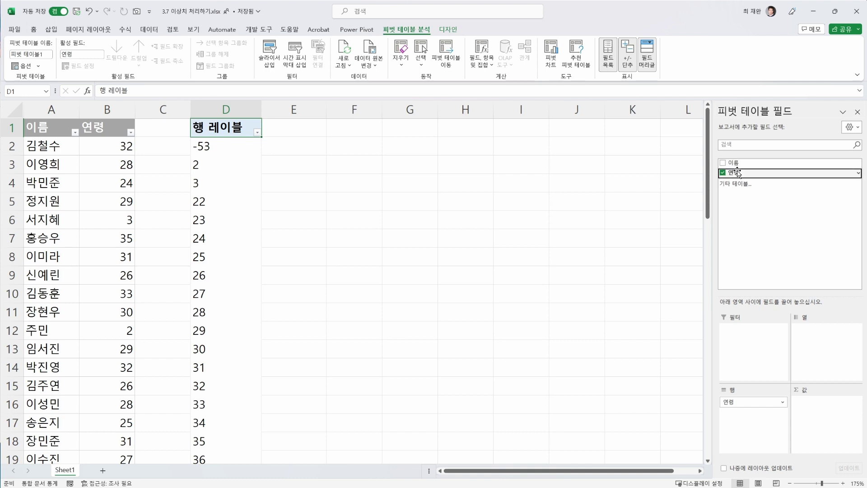
drag(734, 163, 831, 424)
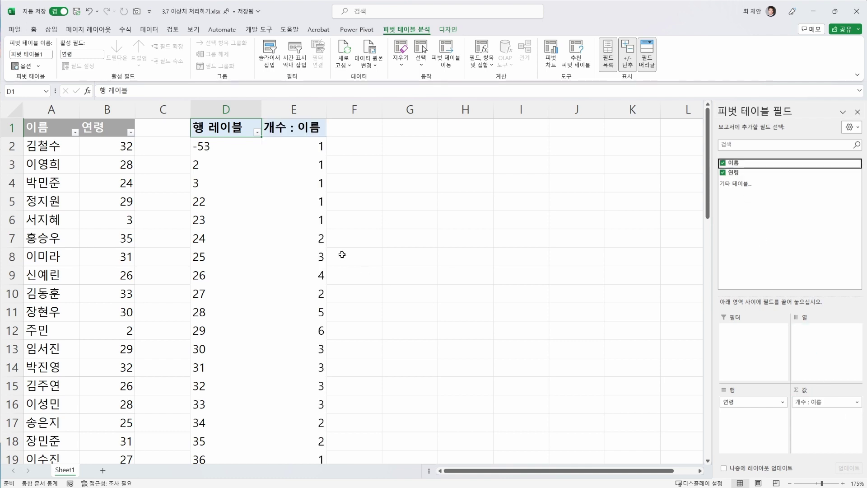
Step: Examine the pivot table's counts per age, focusing on the extreme ages at the start and end of the list
click(213, 147)
click(311, 145)
click(206, 169)
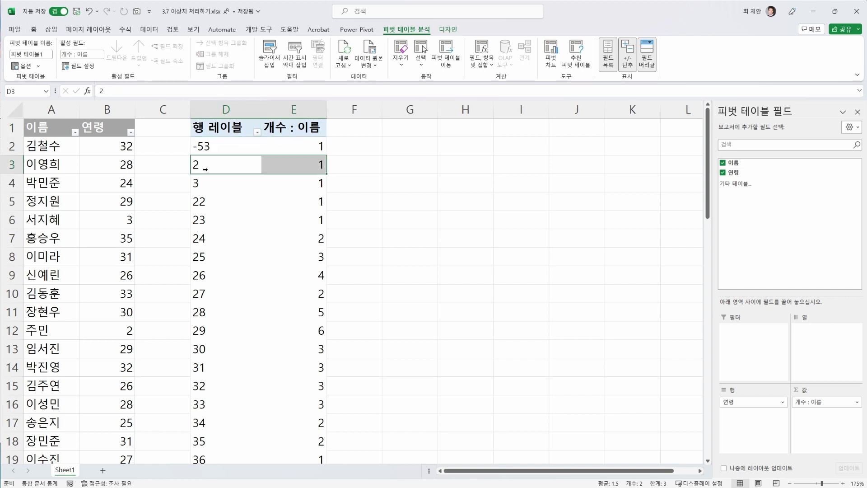
click(211, 168)
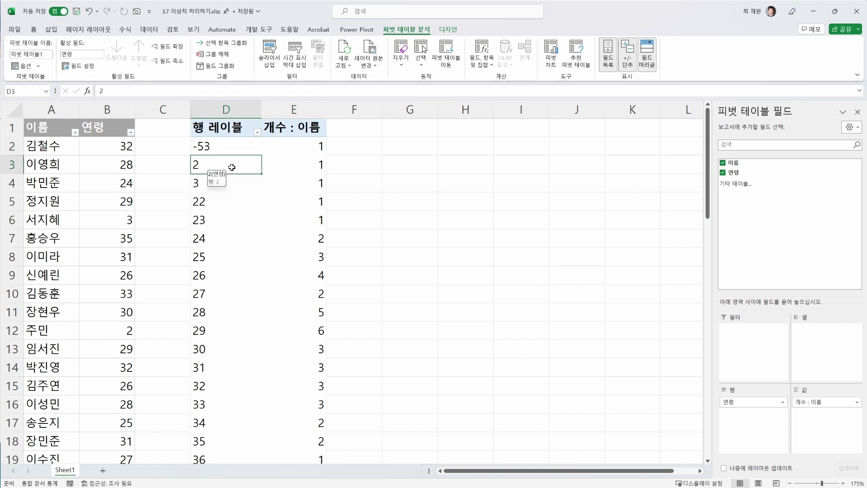
click(316, 169)
click(202, 238)
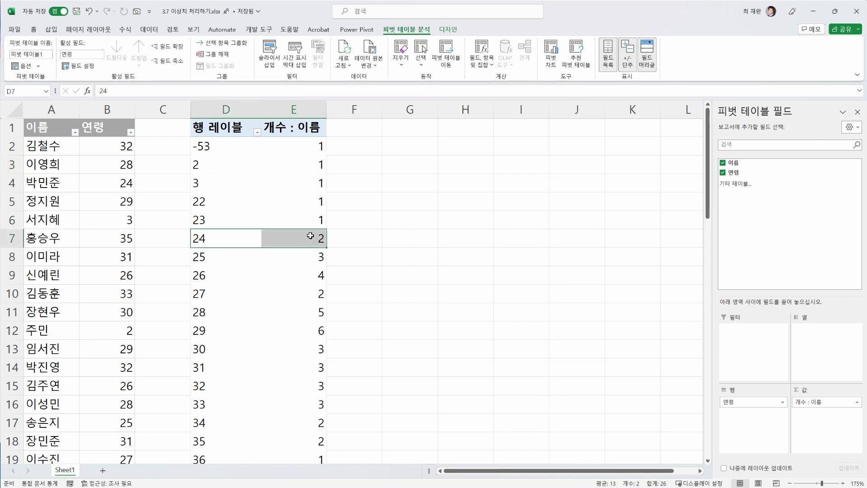
click(219, 150)
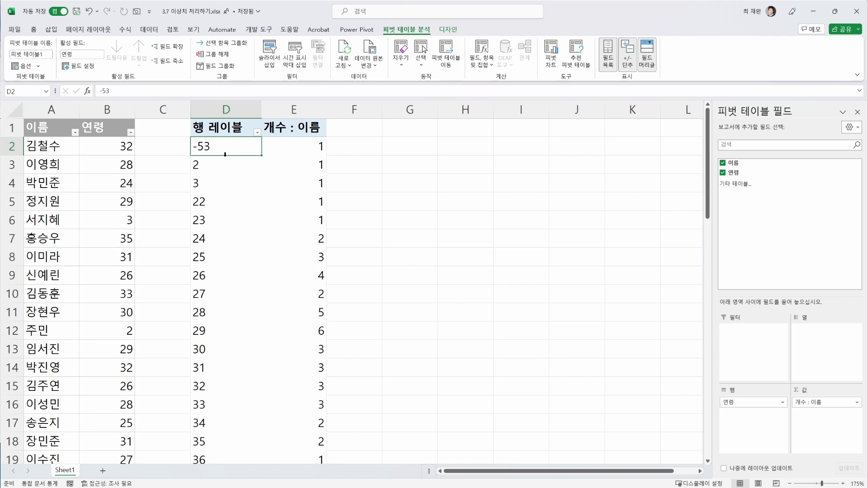
drag(228, 145, 299, 174)
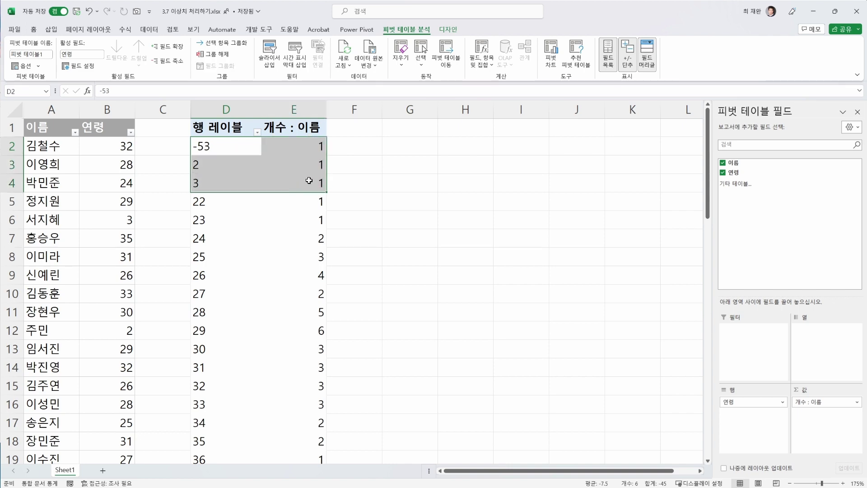
scroll(271, 298, down, 7)
scroll(262, 302, up, 1)
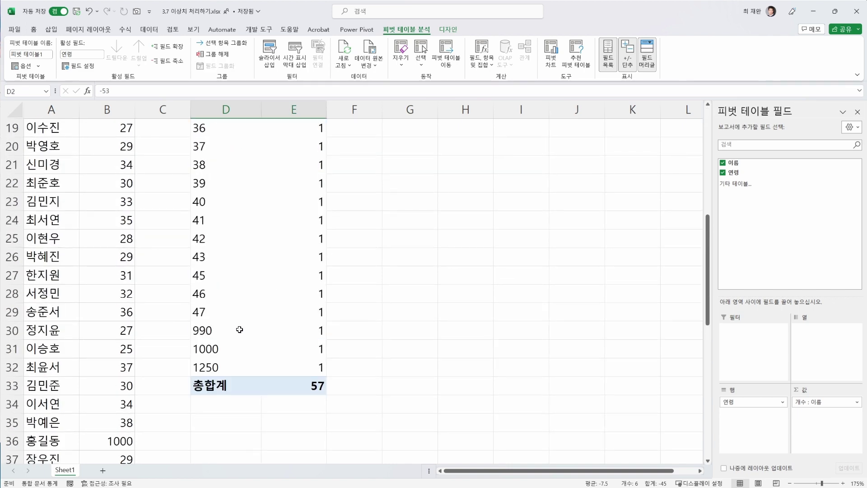
drag(315, 331, 316, 368)
scroll(279, 295, up, 6)
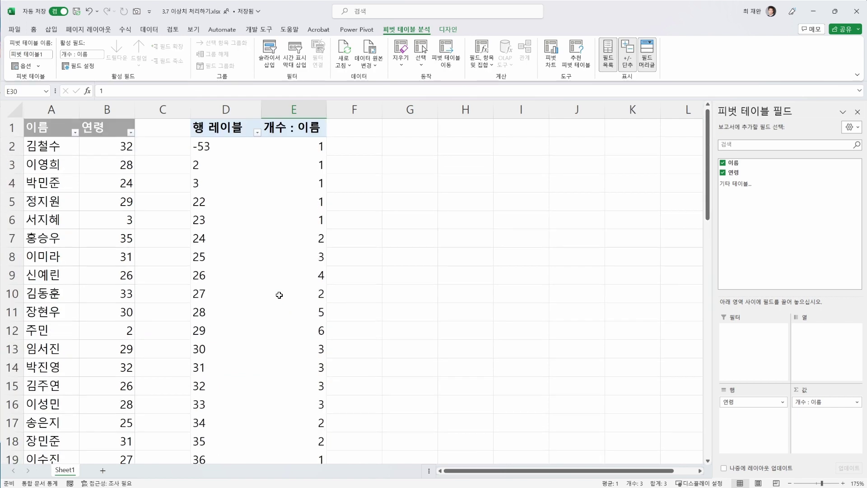
Step: Delete columns D and E containing the pivot table
click(253, 147)
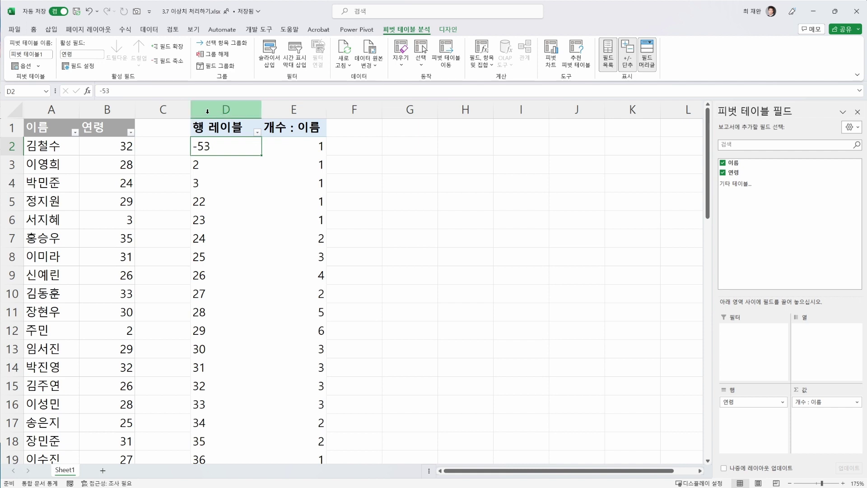
drag(208, 111, 299, 109)
right_click(300, 109)
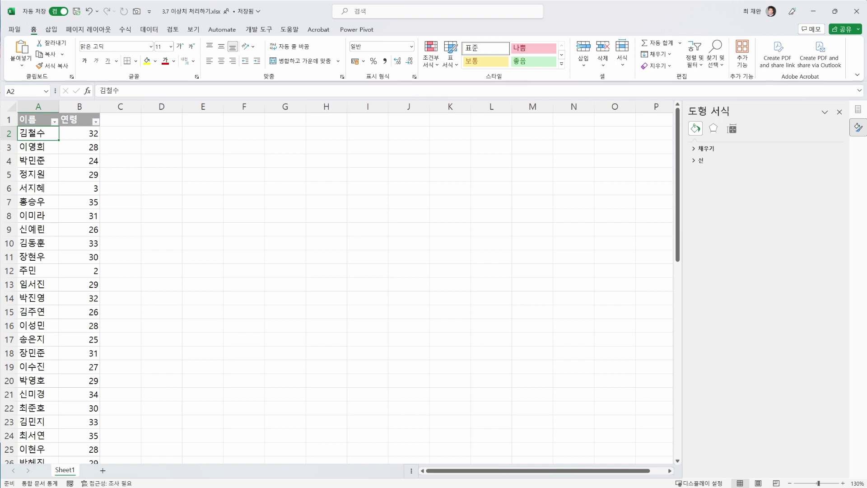
Step: Enter the formula =IF(AND(C2>-2,C2<2),"정상","이상치") in D2 to rate the Z-Score
click(125, 135)
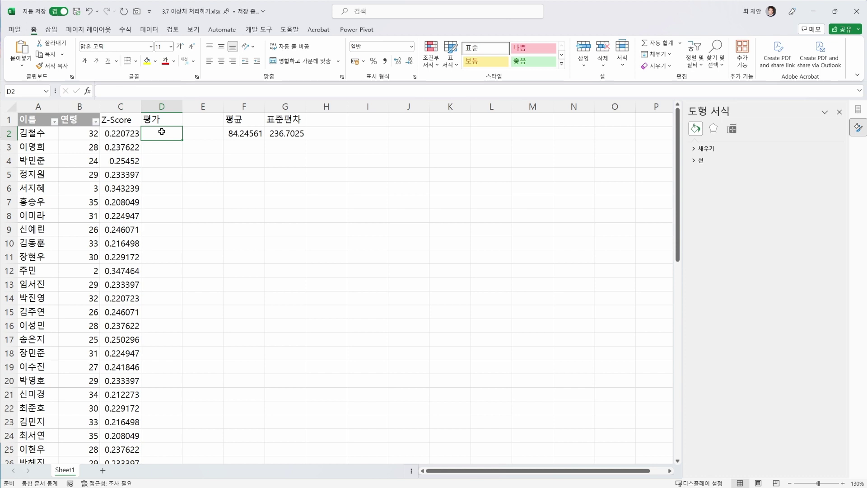
text(=)
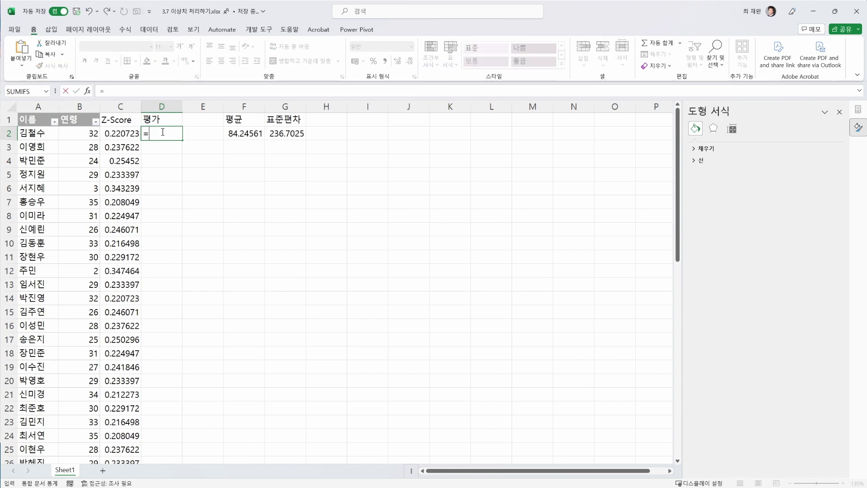
text(IF()
key(Left)
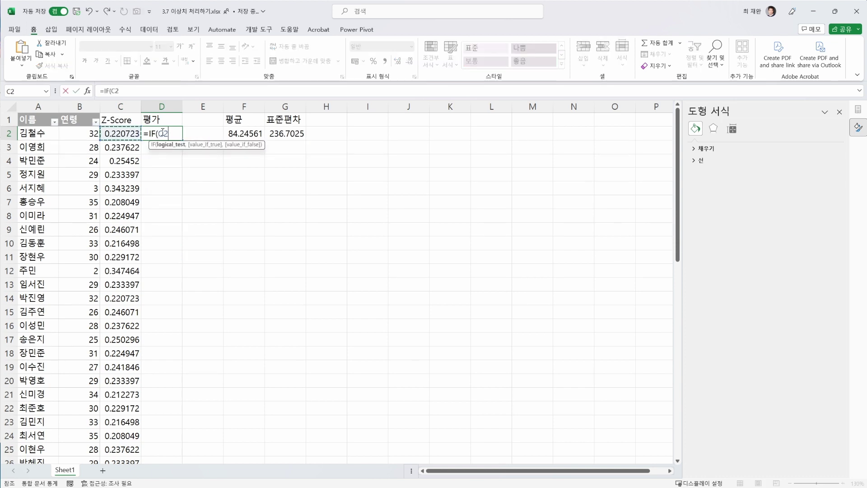
key(BackSpace)
key(BackSpace)
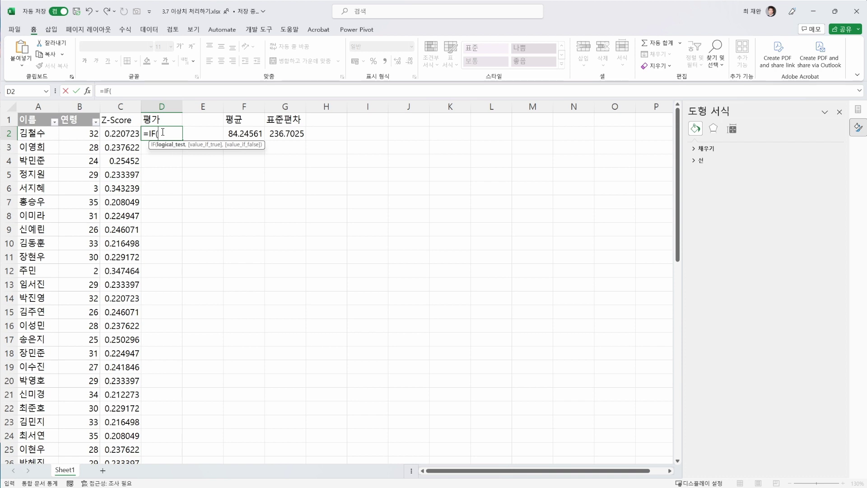
text(and)
key(Tab)
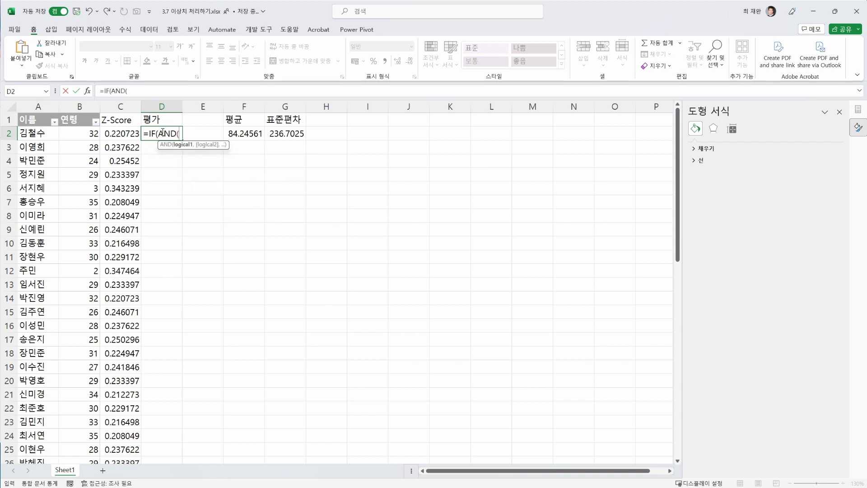
key(Left)
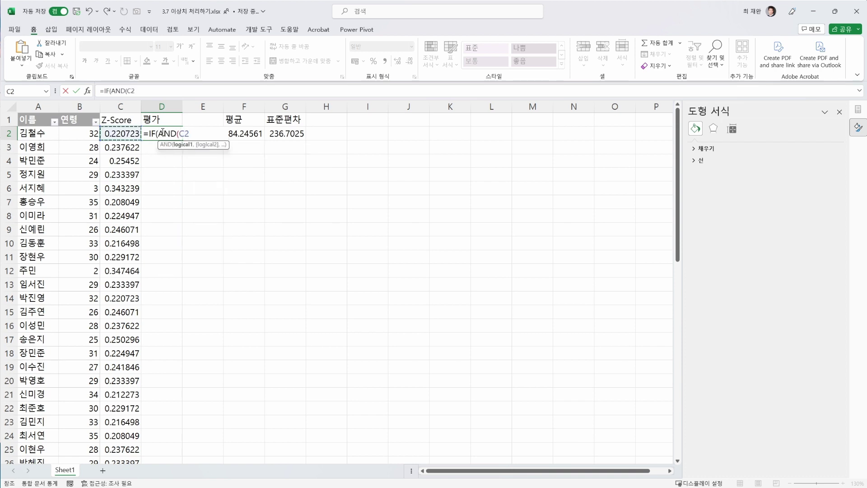
text(>-2,)
key(Left)
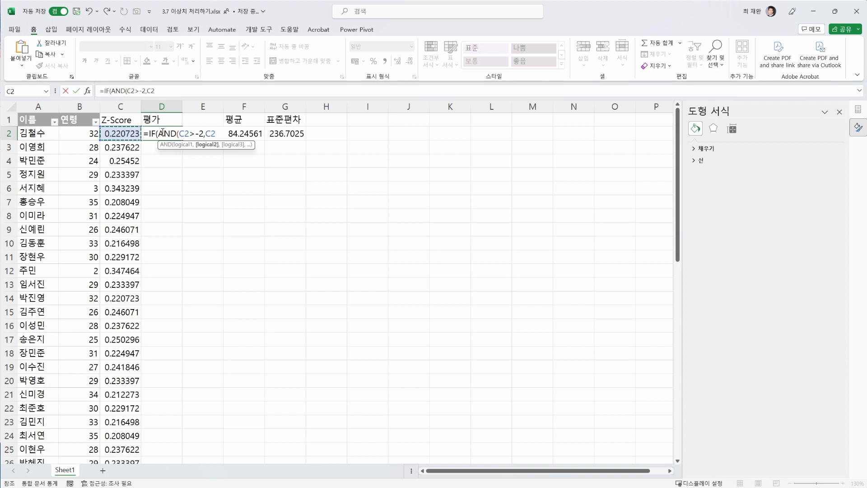
text(<2))
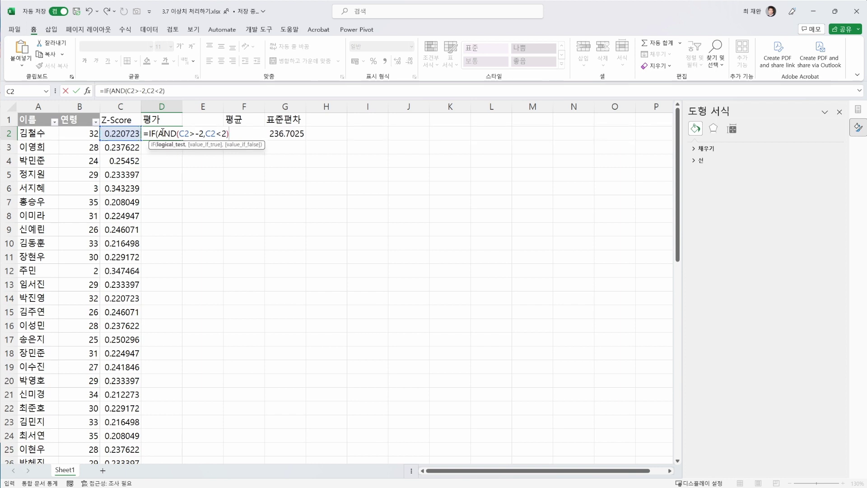
text(,)
text(정상")
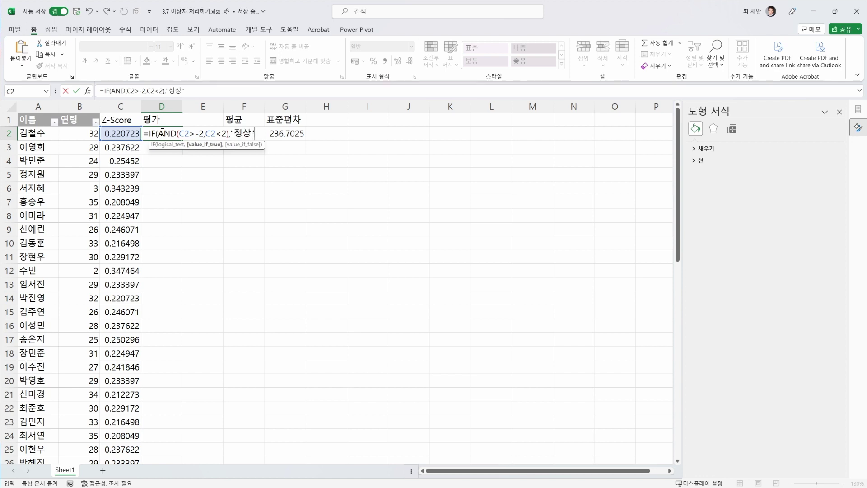
text(,"이상치)
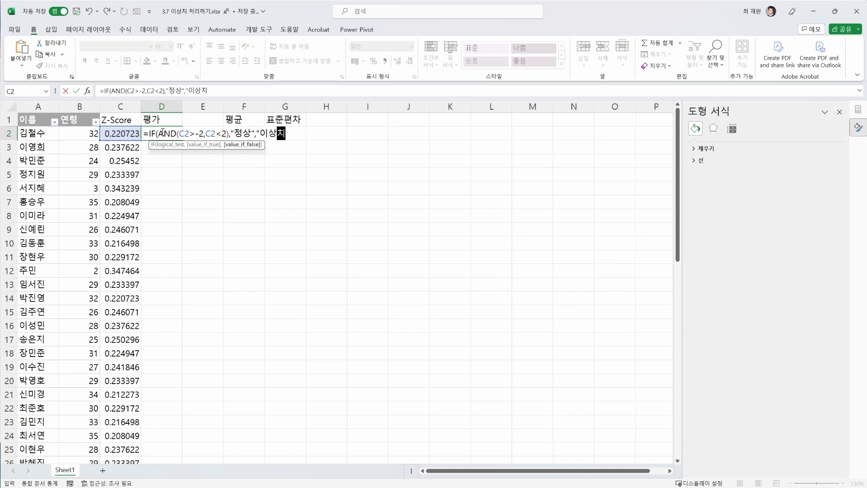
text())
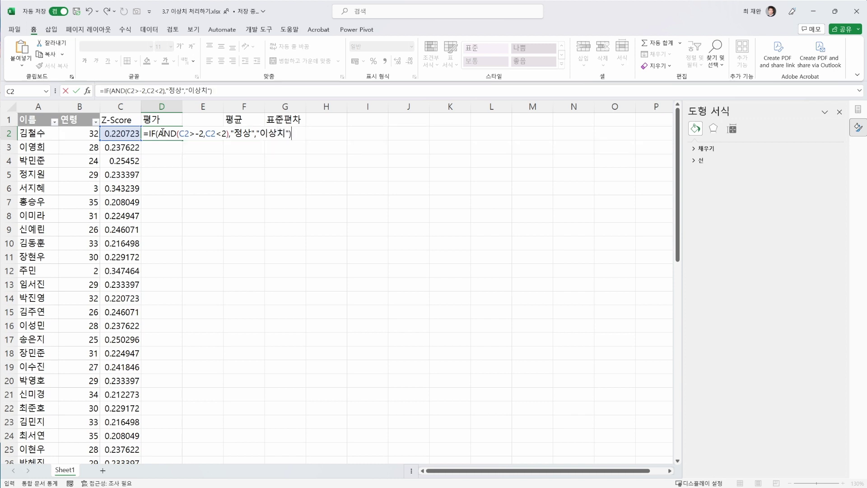
key(Return)
Step: Fill the D2 rating formula down the 평가 column to the last data row, 58
click(161, 132)
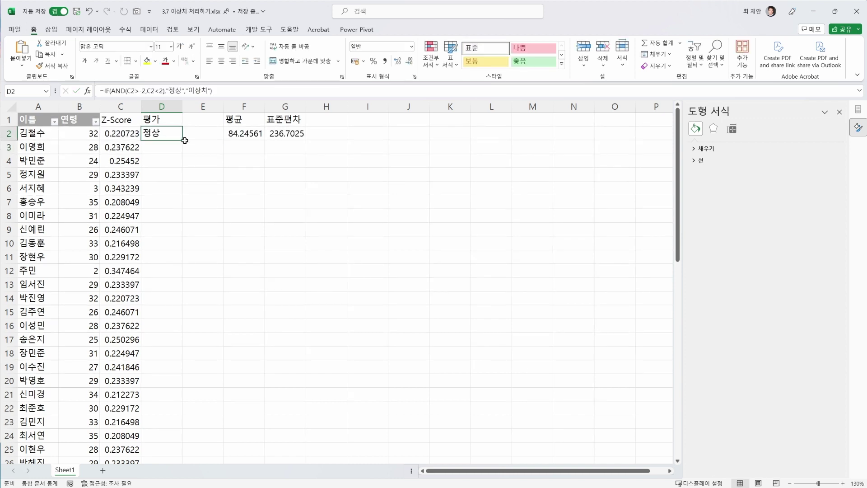
double_click(183, 140)
scroll(163, 169, down, 8)
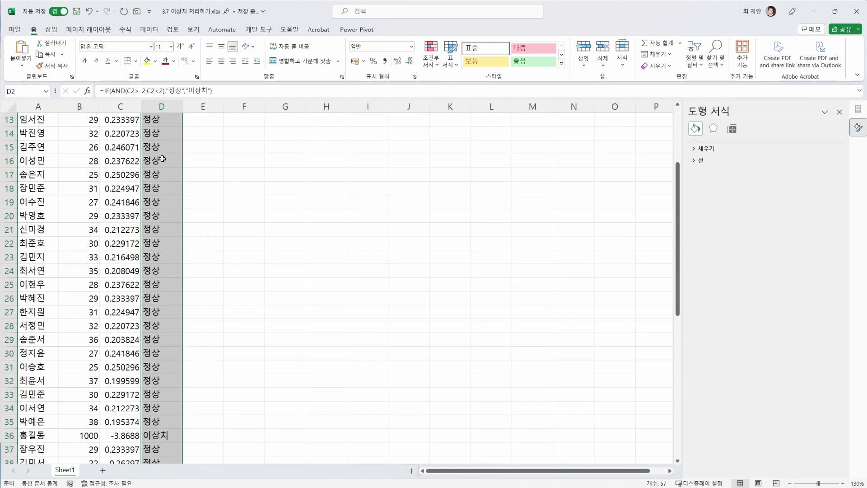
Step: Examine the rows rated 이상치 with their ages and Z-Scores, and compare them with the very low ages in B6 and B12
drag(163, 271, 79, 271)
drag(161, 352, 79, 352)
scroll(96, 316, down, 4)
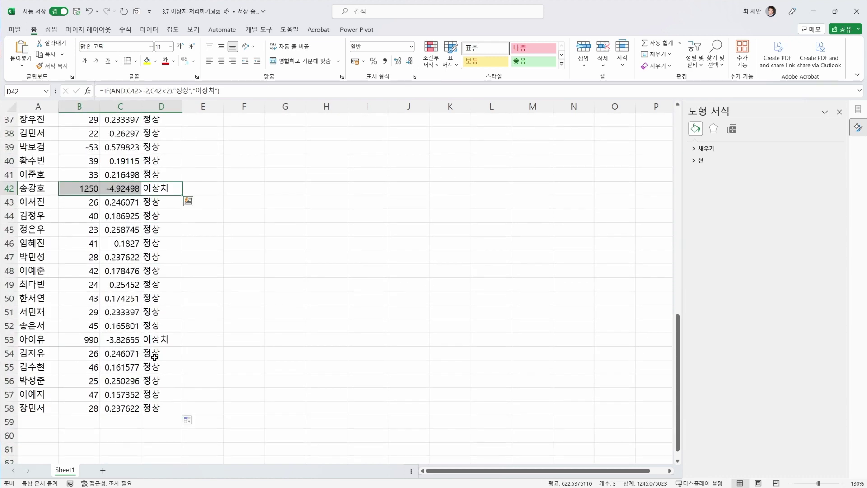
drag(162, 339, 82, 340)
scroll(140, 307, up, 12)
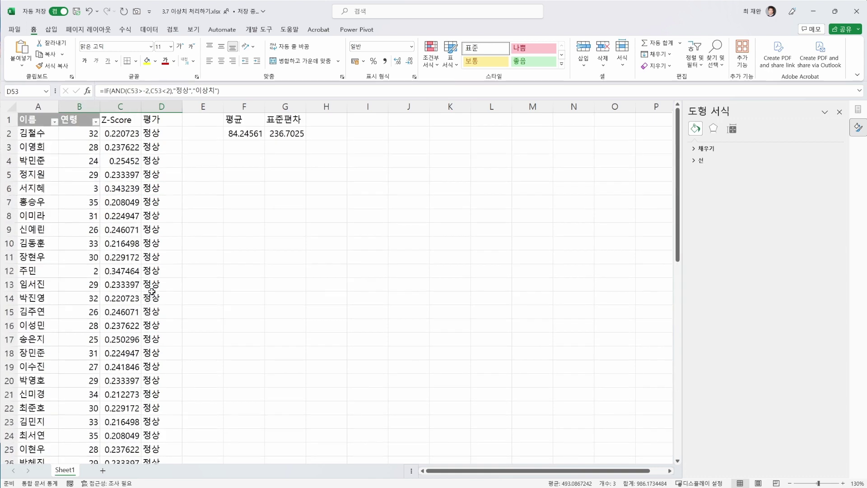
click(161, 215)
click(161, 147)
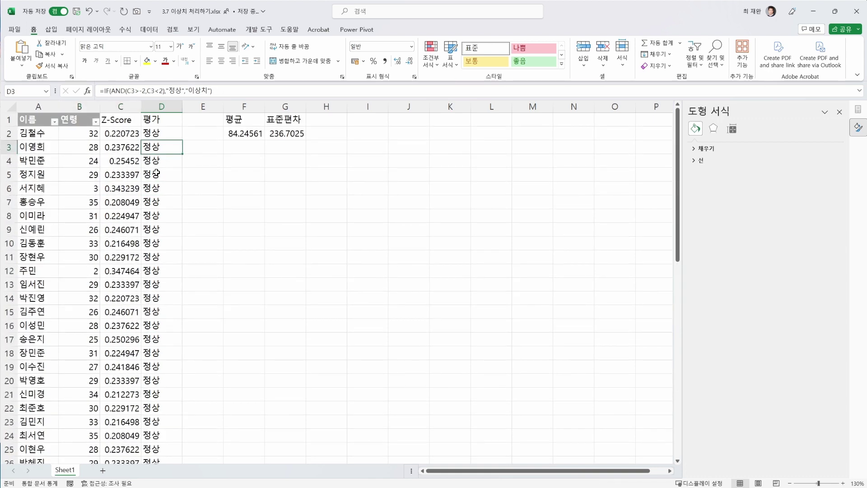
click(83, 187)
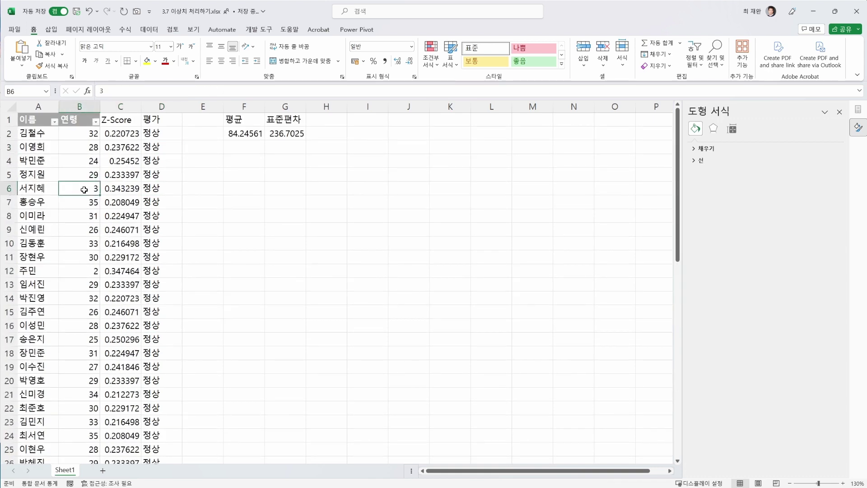
click(83, 270)
click(91, 191)
scroll(156, 134, down, 5)
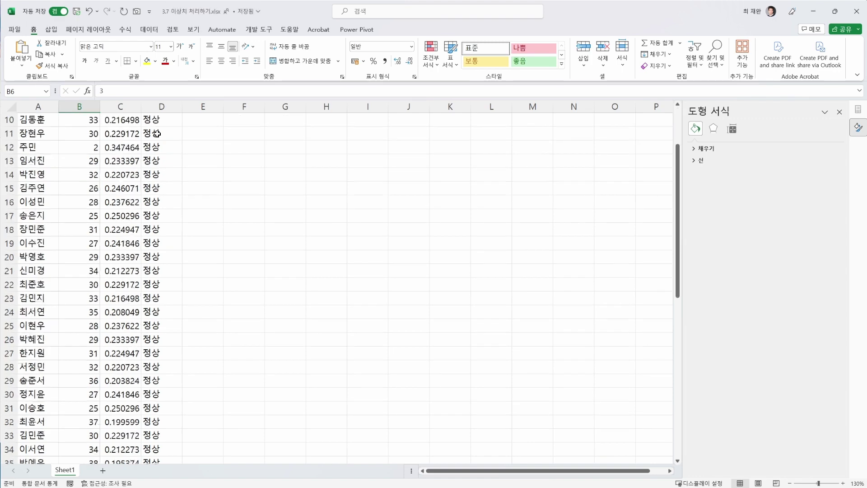
scroll(156, 133, up, 5)
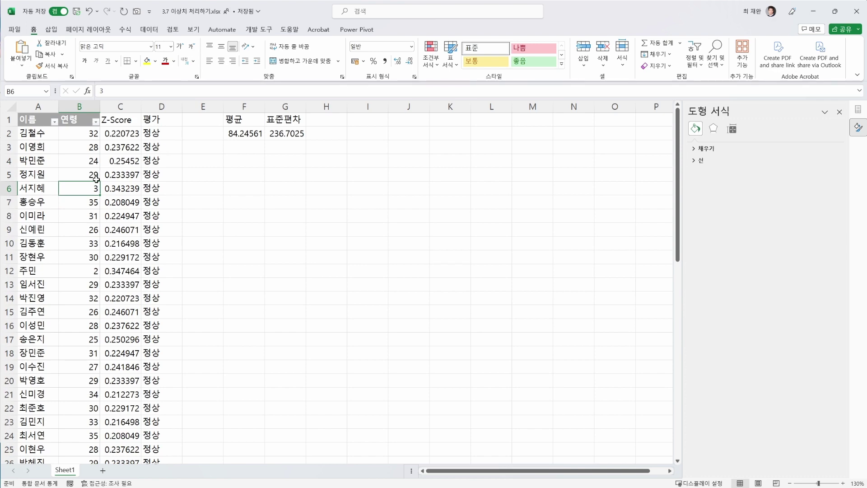
Step: Review the complete records rated 이상치 in rows 36, 42 and 53, from 이름 through 평가
scroll(110, 189, down, 8)
drag(162, 270, 47, 272)
drag(162, 354, 41, 355)
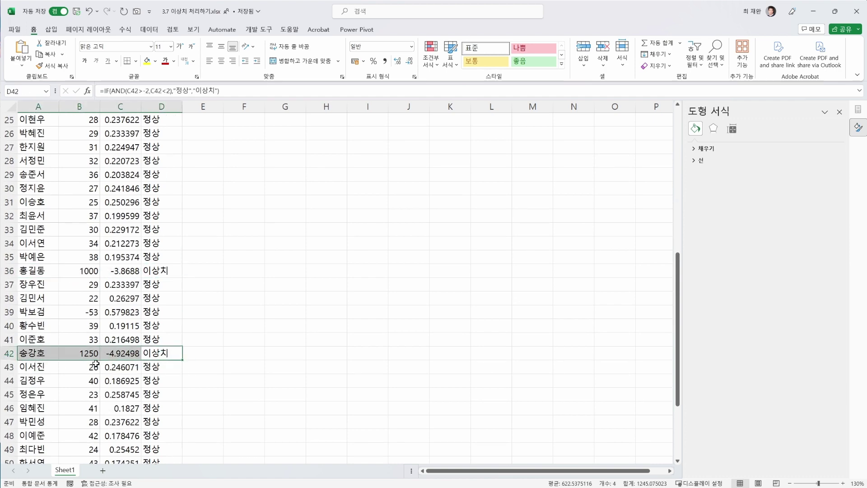
scroll(177, 344, down, 2)
drag(161, 421, 41, 422)
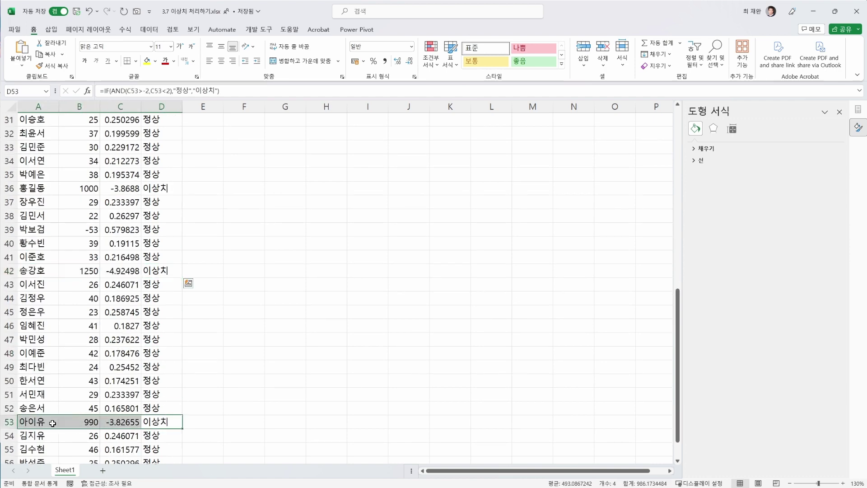
scroll(121, 360, up, 10)
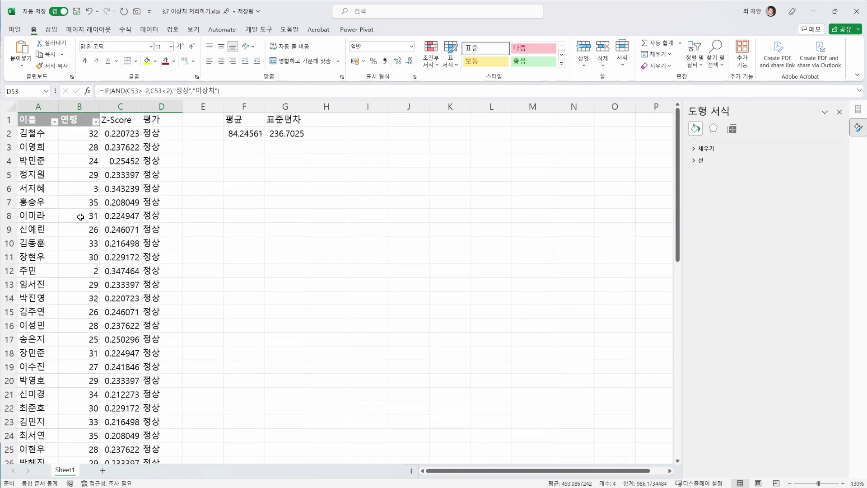
click(76, 134)
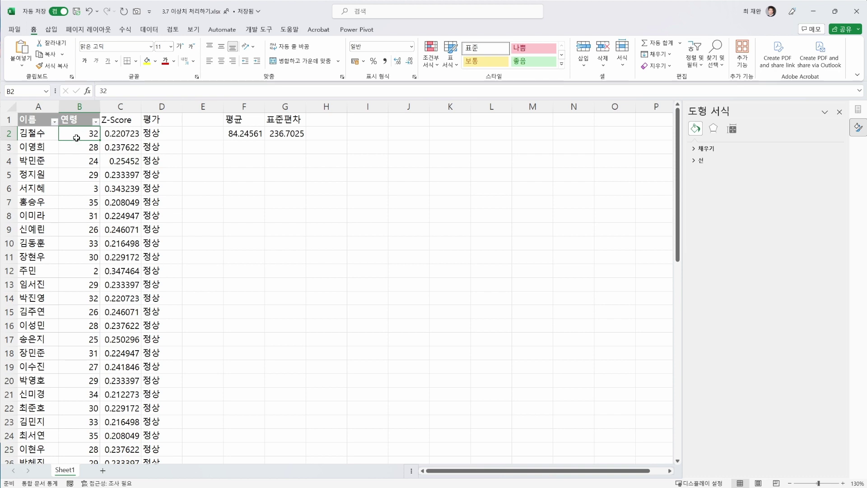
click(130, 142)
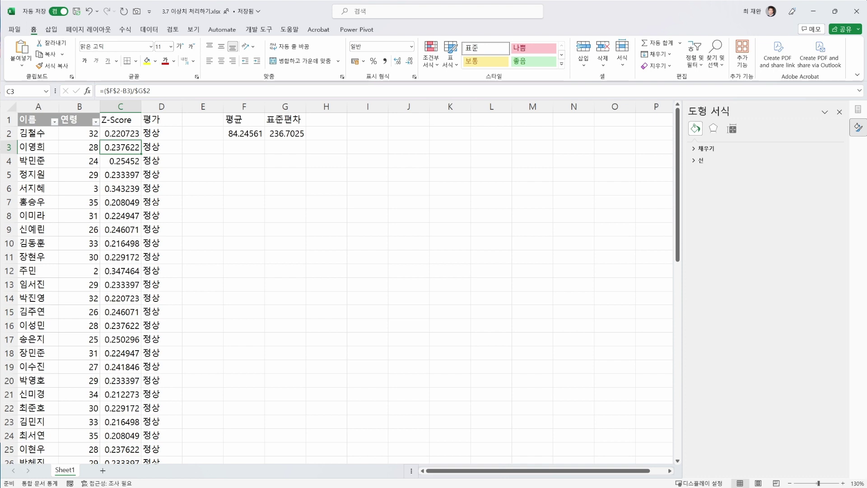
click(71, 174)
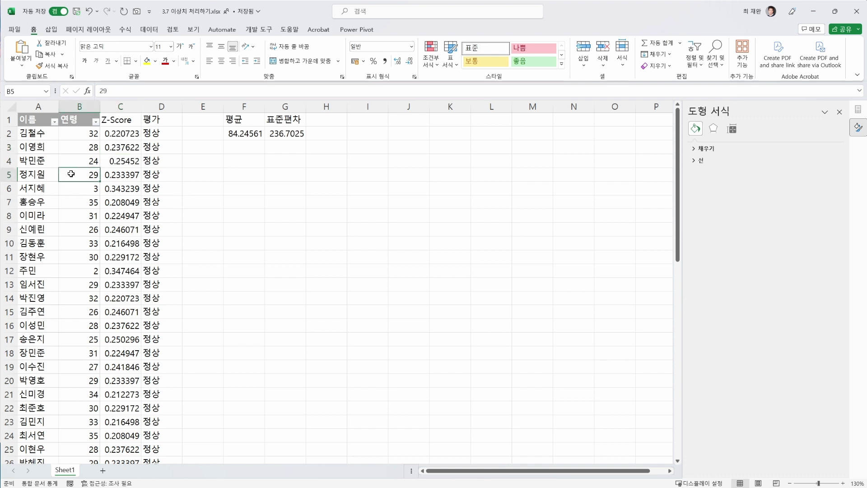